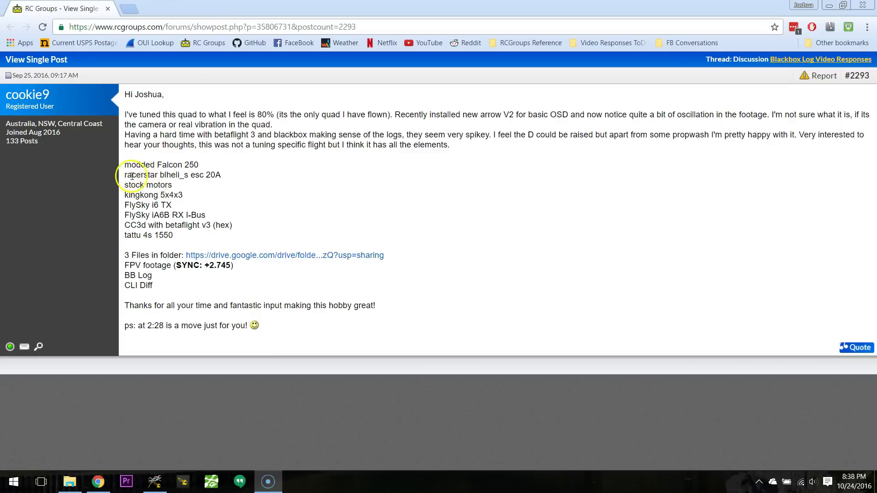
Highlight the Racerstar ESC line and the KingKong 5x4x3 propeller line in the forum post
drag(222, 175, 134, 181)
click(229, 175)
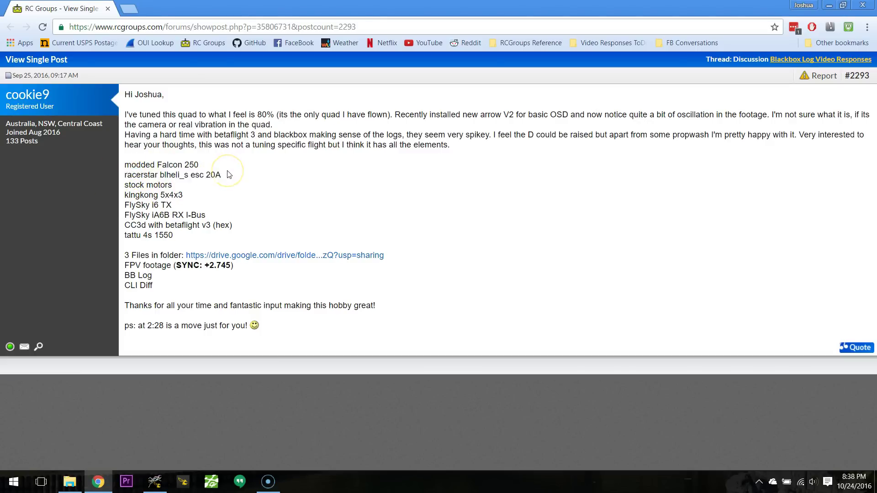
click(242, 173)
triple_click(204, 196)
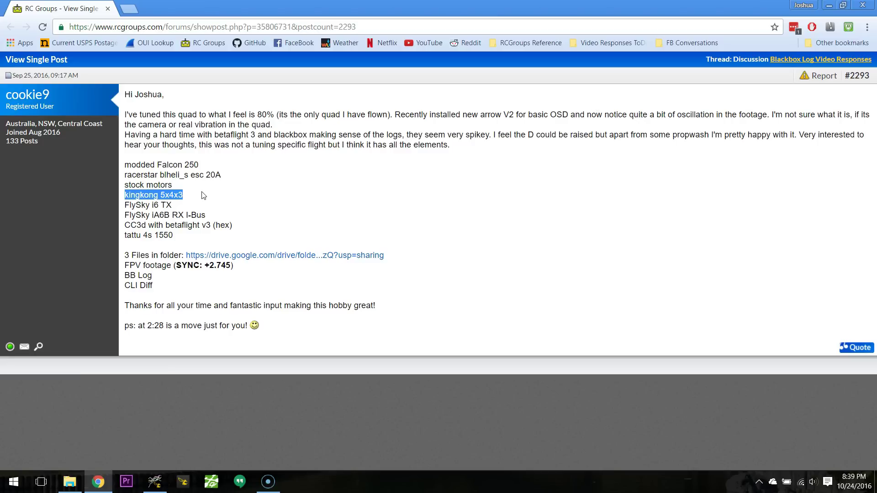
click(258, 201)
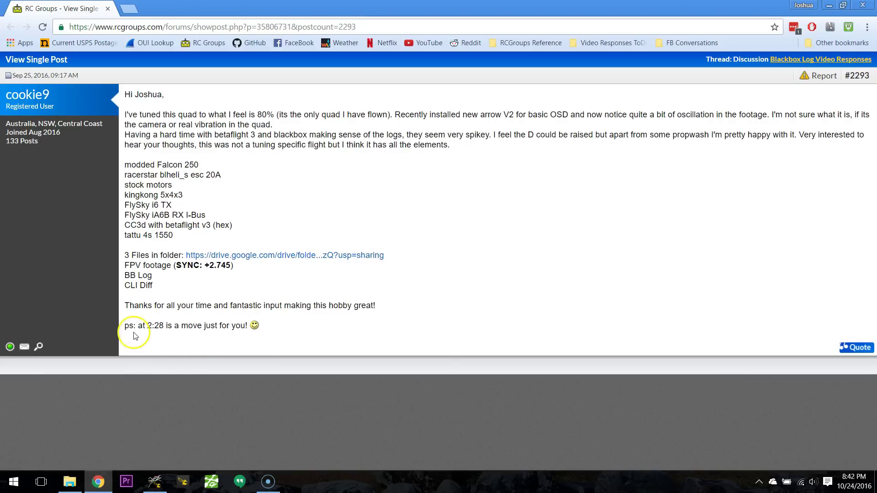
Play the synced LOG00107 log and footage, pause at 02:38.329, and return to the RC Groups post
click(269, 484)
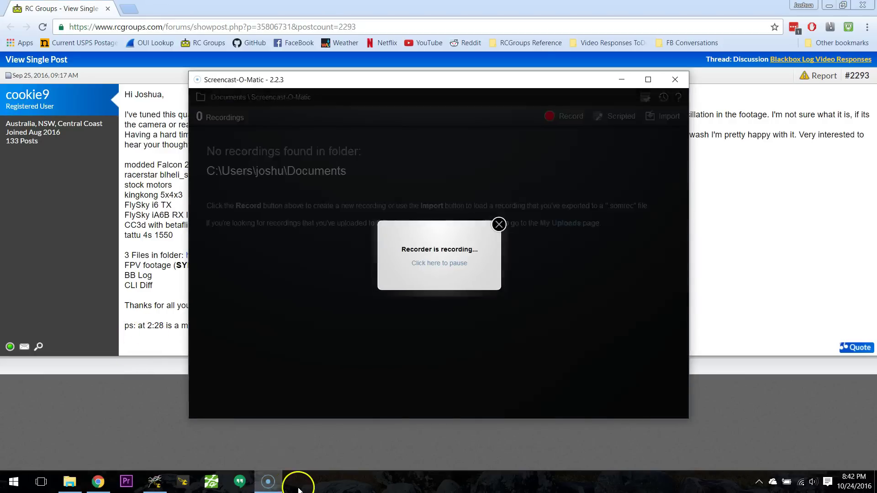
click(270, 484)
click(149, 488)
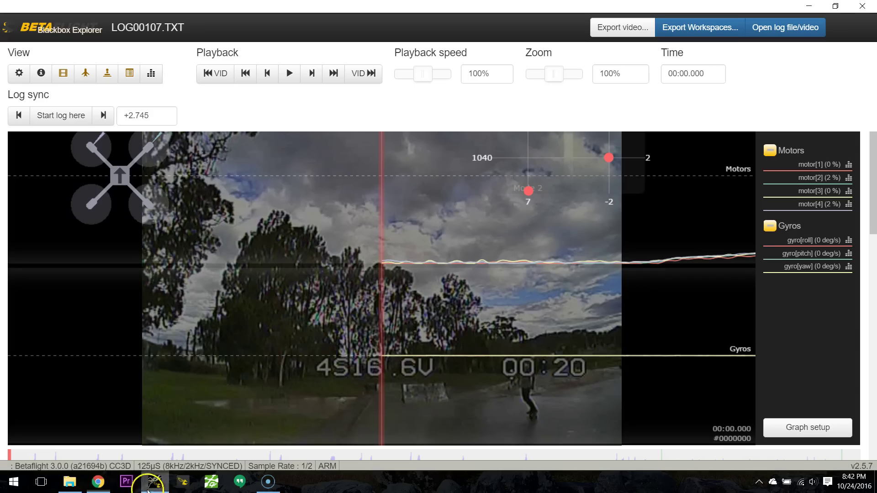
click(290, 73)
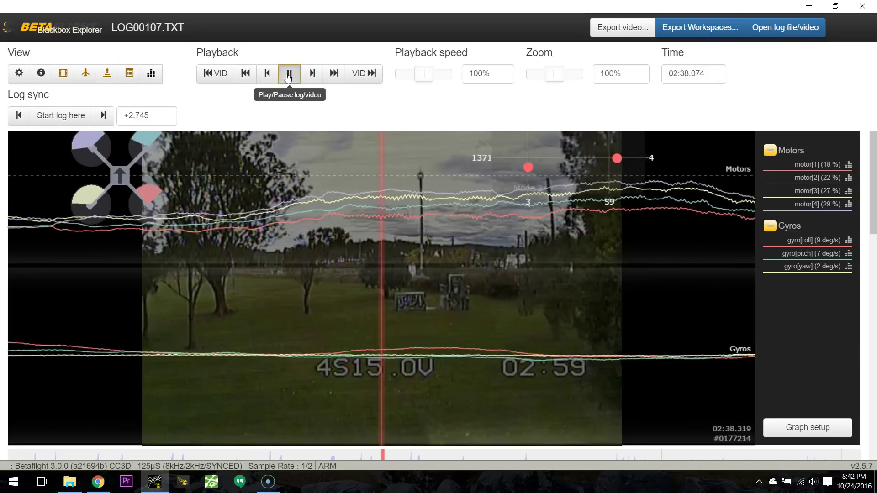
click(288, 74)
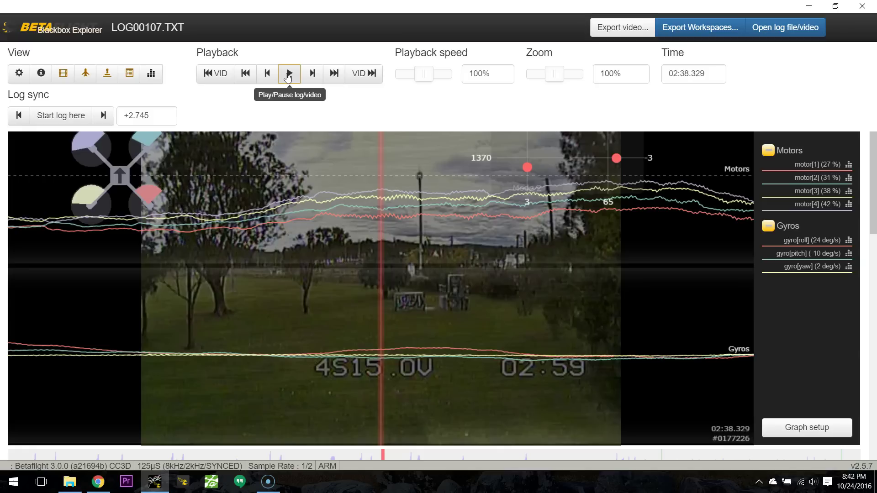
click(384, 259)
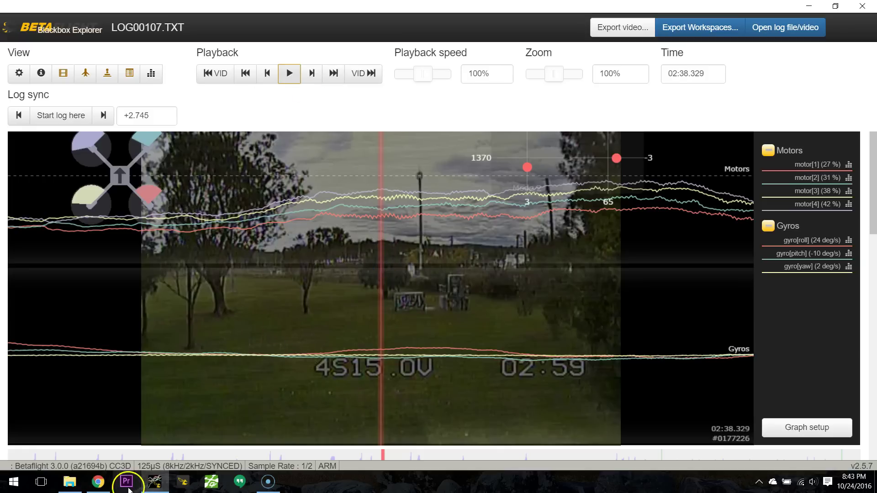
click(110, 481)
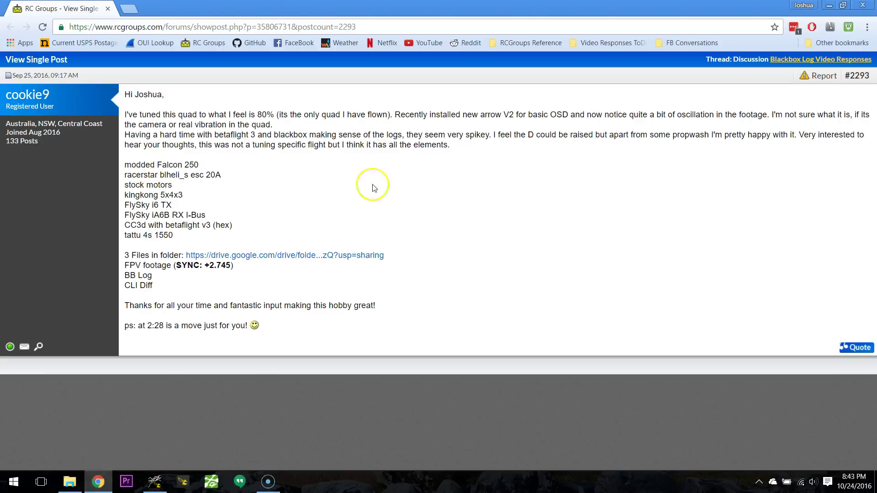
Highlight the remark about raising D, then return to the paused LOG00107 in Blackbox Explorer
drag(428, 136, 666, 134)
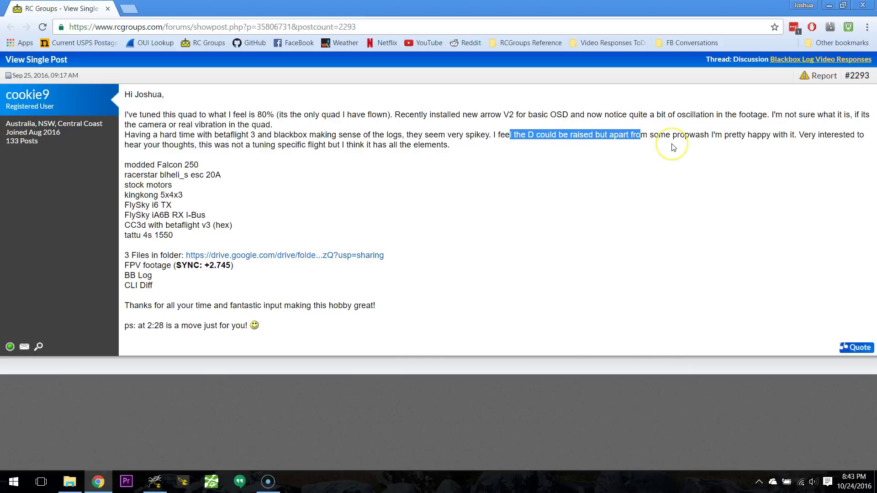
click(664, 154)
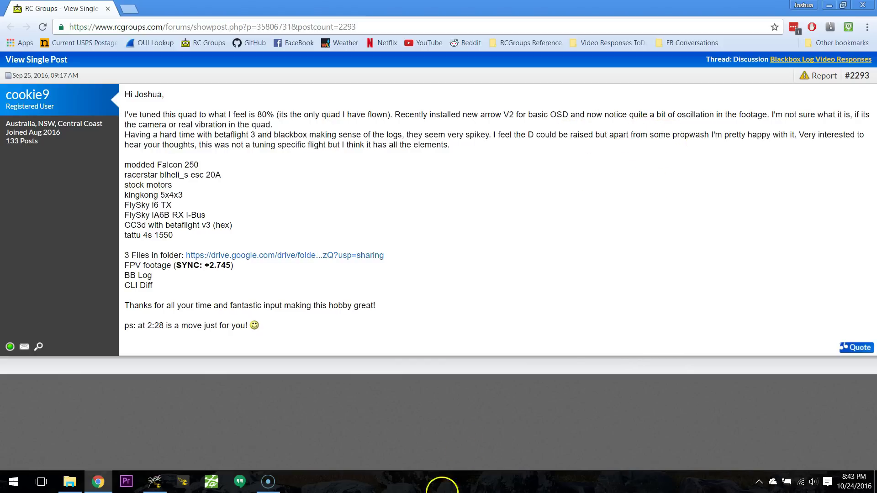
click(165, 484)
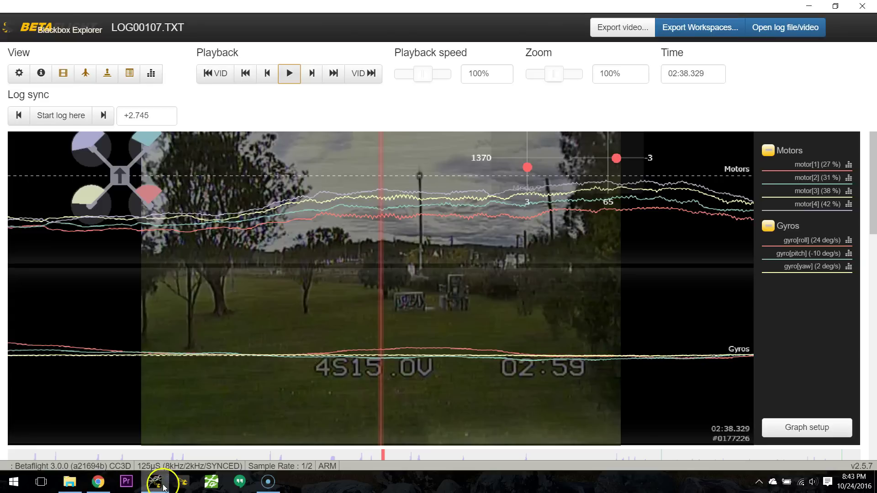
Remove the Motors and Gyros graphs, add a fresh Gyros preset graph, and save the layout
click(844, 433)
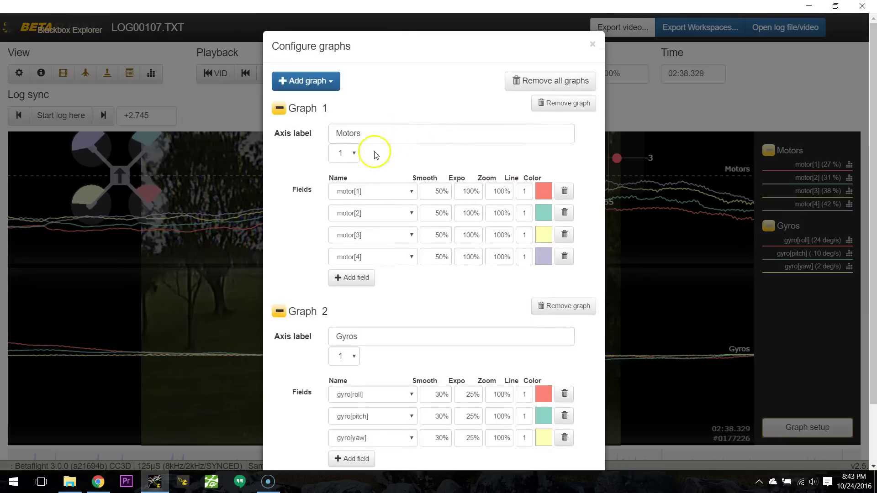
click(547, 103)
click(548, 103)
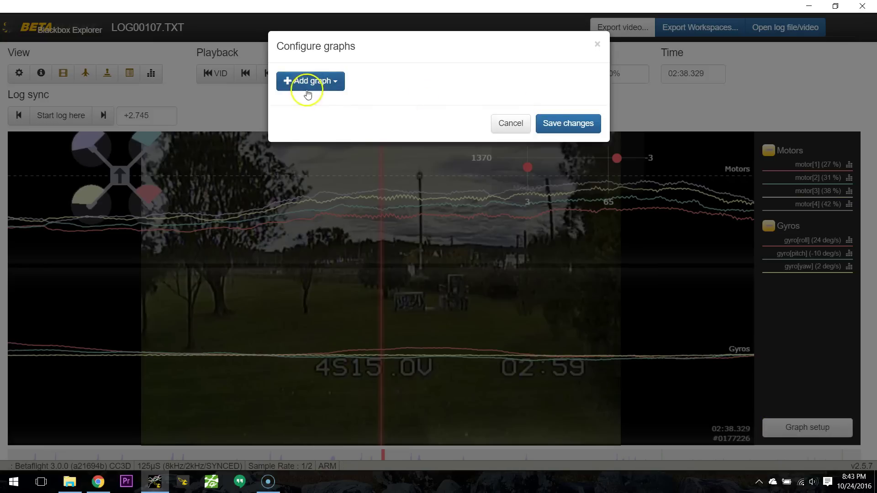
click(307, 83)
click(300, 143)
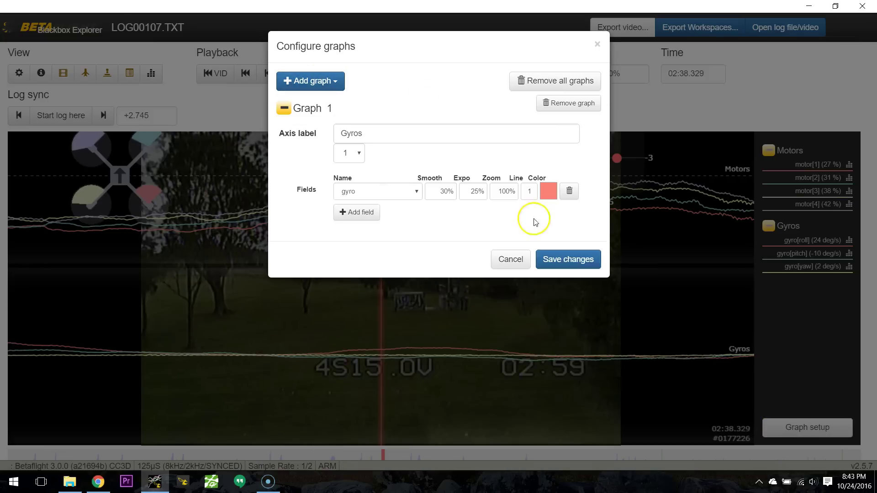
click(559, 260)
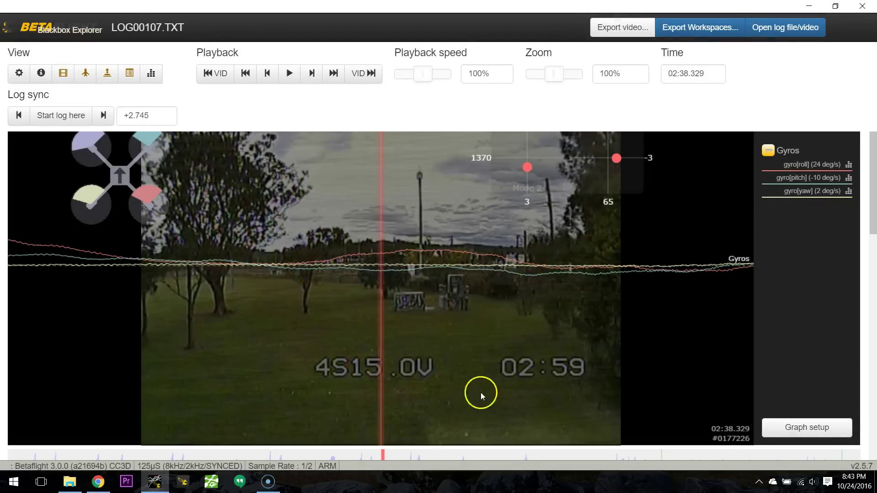
Turn gyro smoothing off, set graph zoom to 10%, and scrub back to 02:26
click(350, 470)
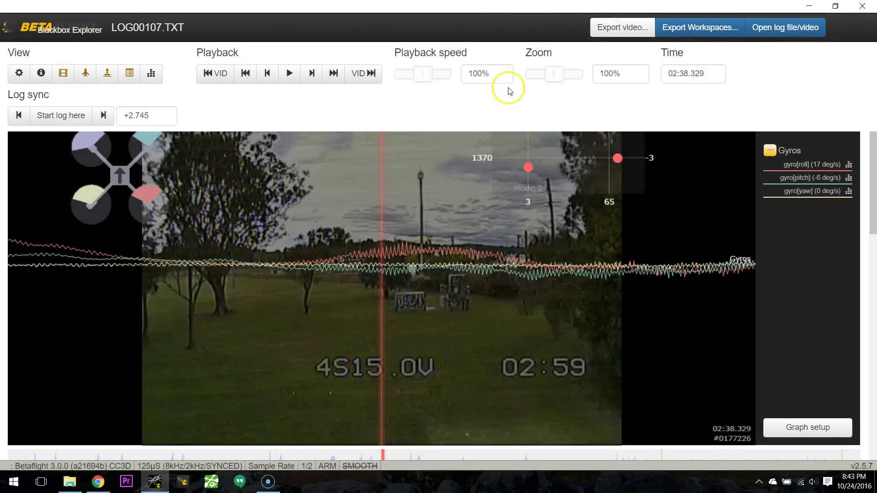
drag(546, 75, 498, 70)
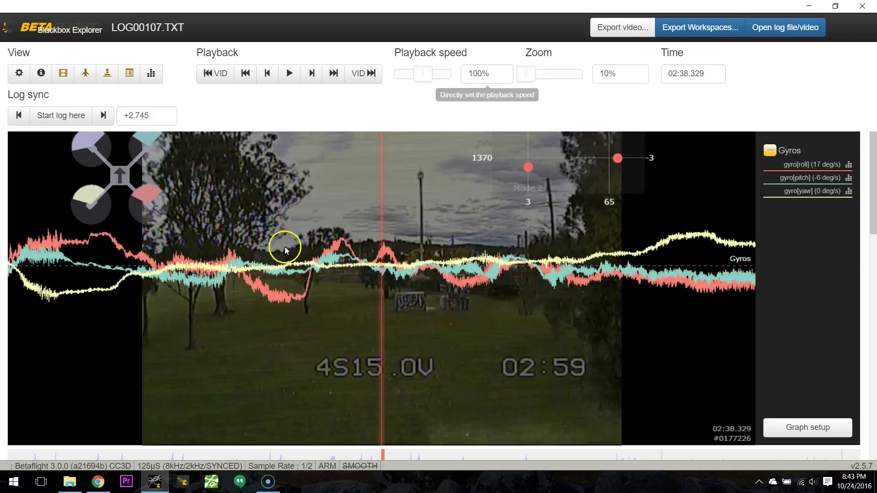
drag(276, 263, 595, 309)
Scrub the raw gyro traces back through 02:22 and 02:18 to about 02:16
drag(468, 323, 536, 323)
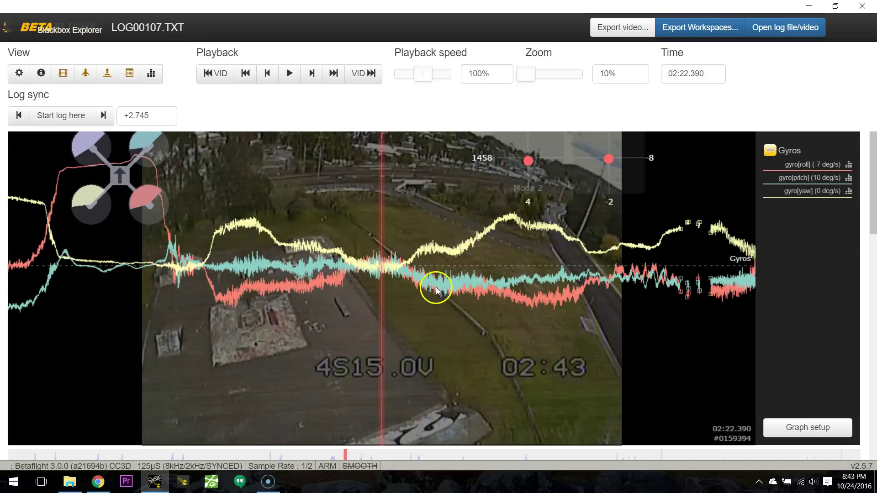
drag(331, 303, 451, 303)
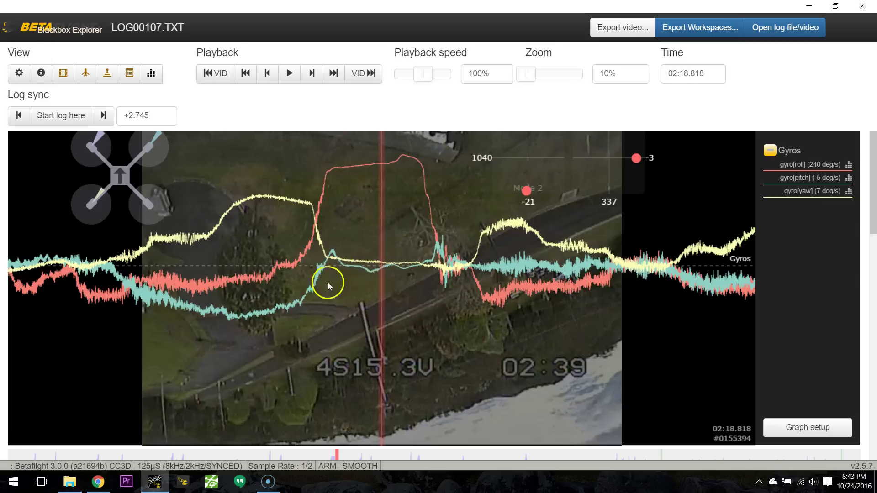
drag(320, 296, 403, 325)
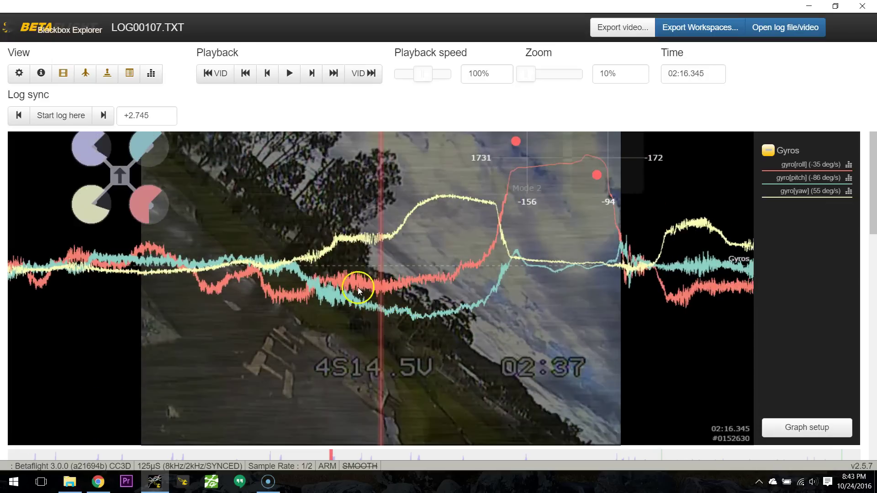
mouse_move(339, 290)
mouse_down()
mouse_move(388, 303)
mouse_move(349, 297)
mouse_up()
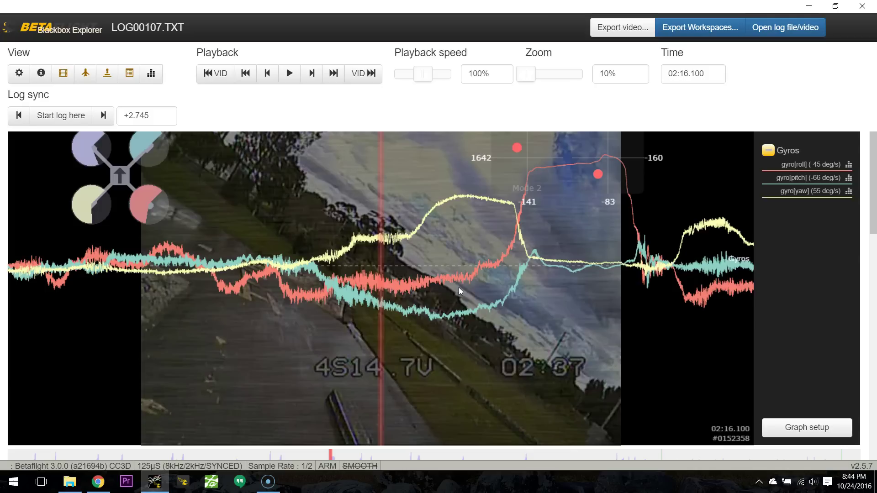
Scrub the log back to 02:12.024
click(430, 294)
click(334, 338)
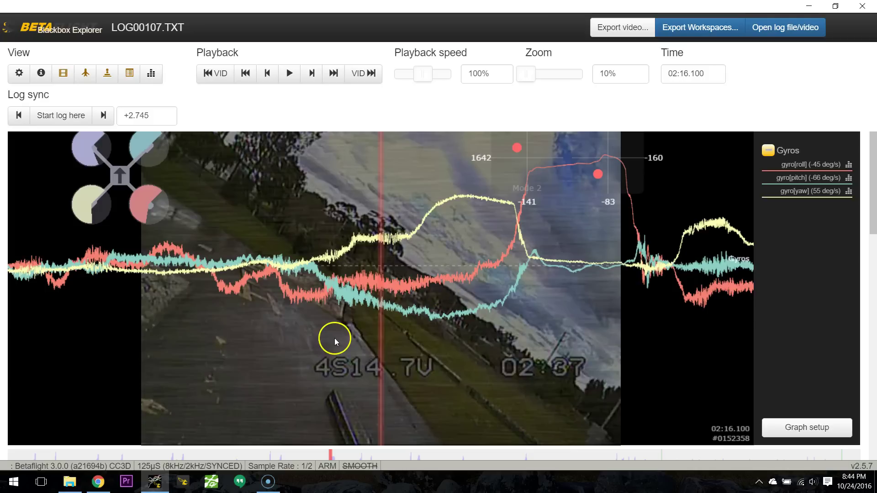
click(343, 304)
click(347, 307)
drag(348, 307, 593, 327)
In graph setup, remove the Gyros graph and list the available graph presets
click(830, 423)
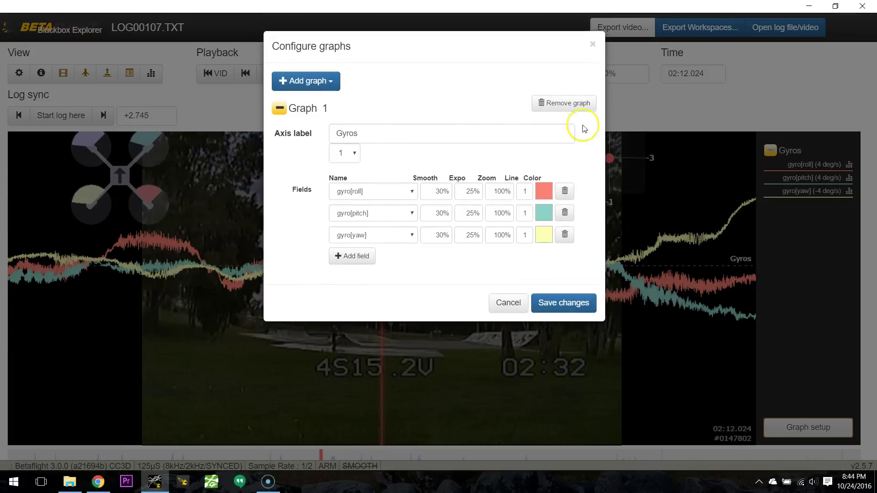
click(579, 100)
click(304, 82)
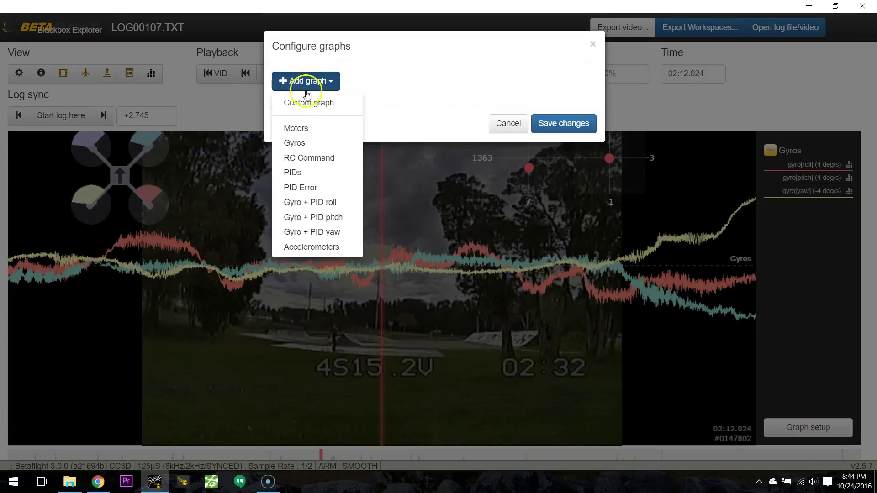
Add and save the Gyro + PID roll graph, then stretch it to 100% zoom
click(304, 205)
click(565, 323)
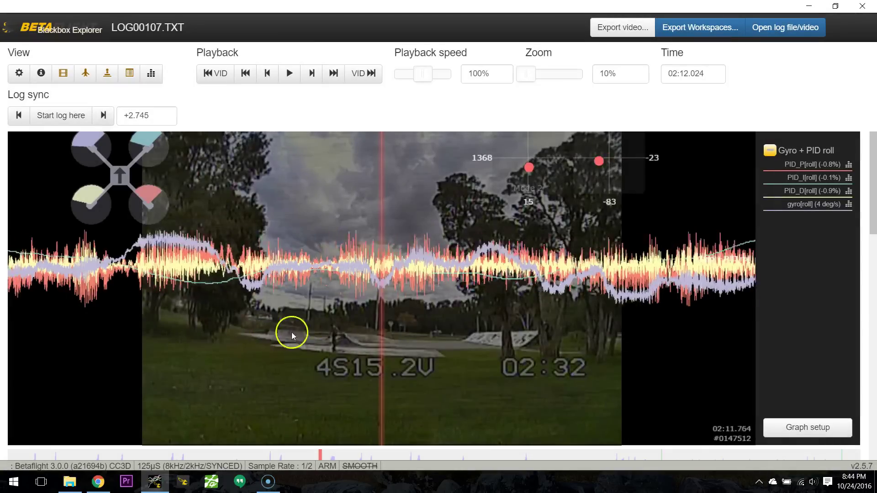
scroll(366, 322, up, 10)
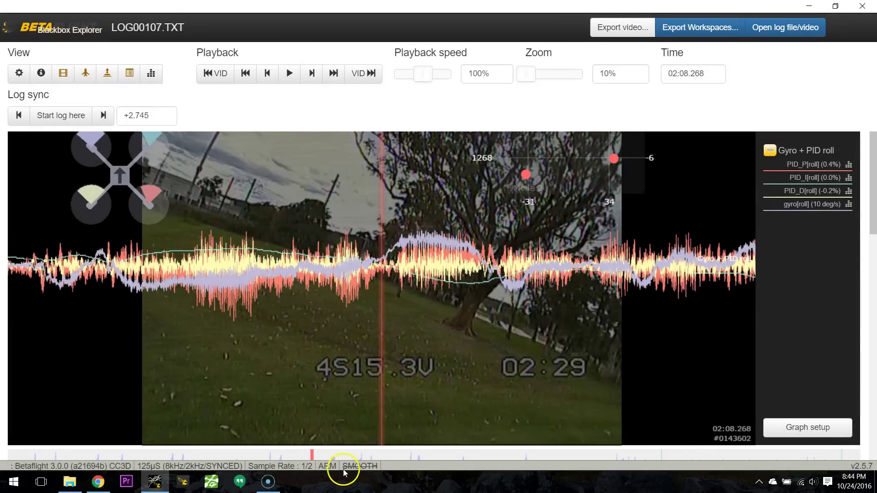
drag(525, 77, 553, 81)
Scroll the graph back to about 02:06.288
scroll(531, 329, up, 3)
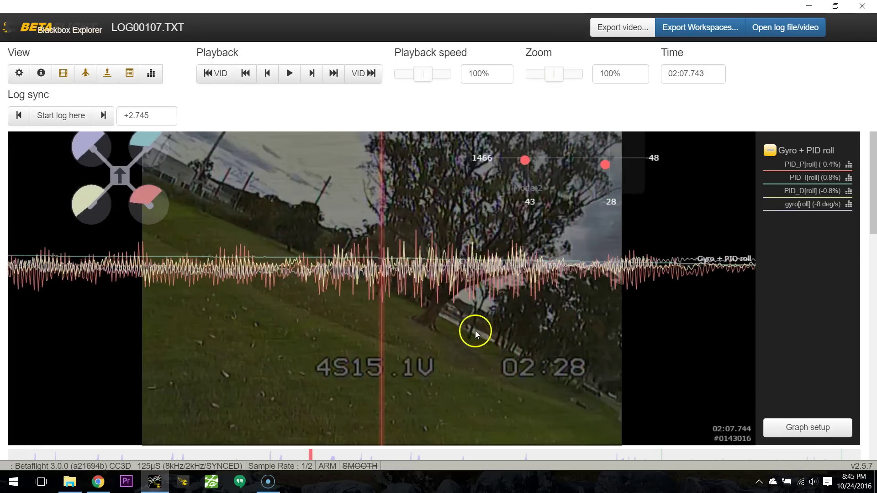
scroll(475, 330, up, 4)
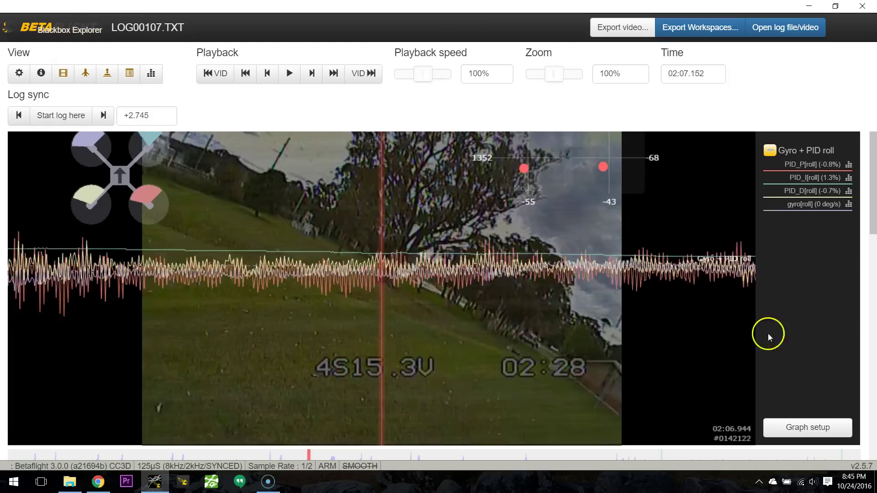
scroll(809, 334, up, 2)
scroll(330, 303, up, 4)
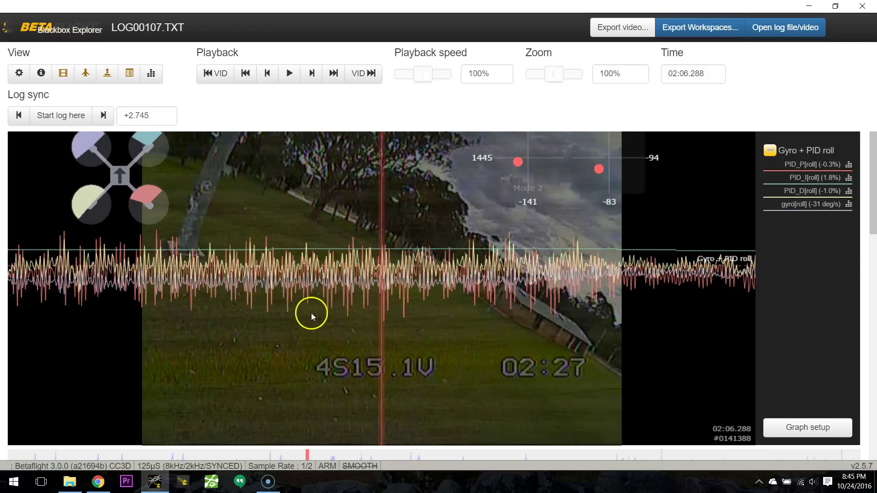
Turn smoothing on and scrub the roll traces forward from 02:06 to 02:09
click(352, 466)
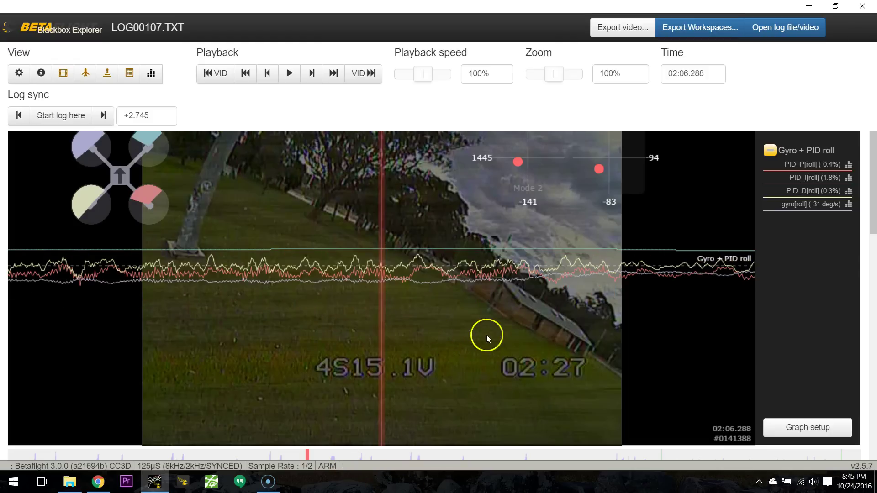
drag(501, 336, 363, 427)
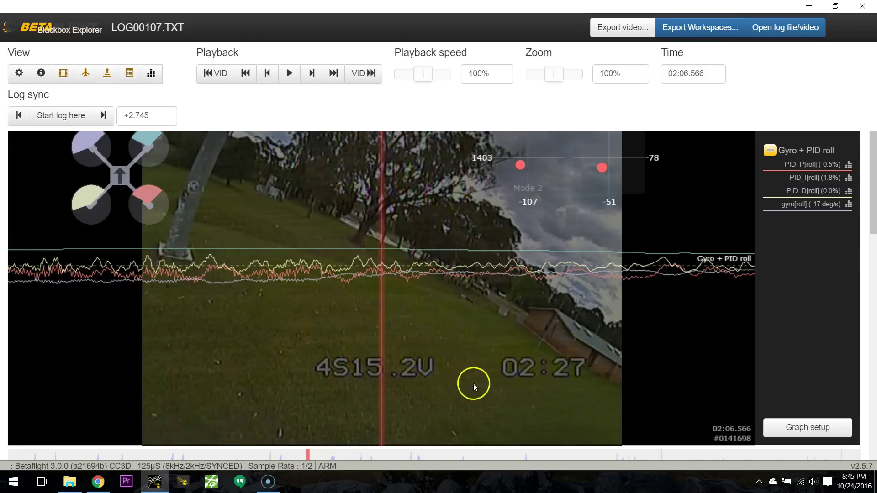
drag(339, 365, 308, 356)
drag(489, 354, 327, 374)
drag(587, 337, 315, 309)
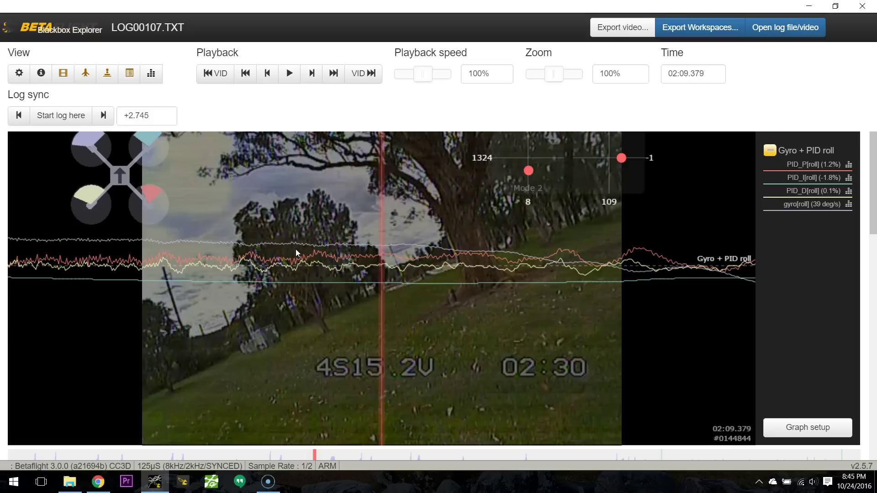
View the raw unsmoothed roll traces, scrubbing back and forth around 02:08–02:09
drag(429, 295, 454, 311)
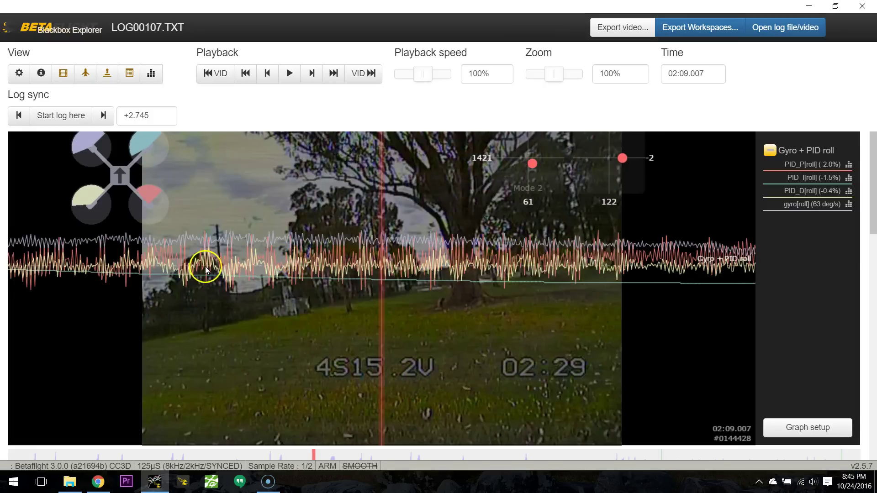
drag(184, 269, 276, 243)
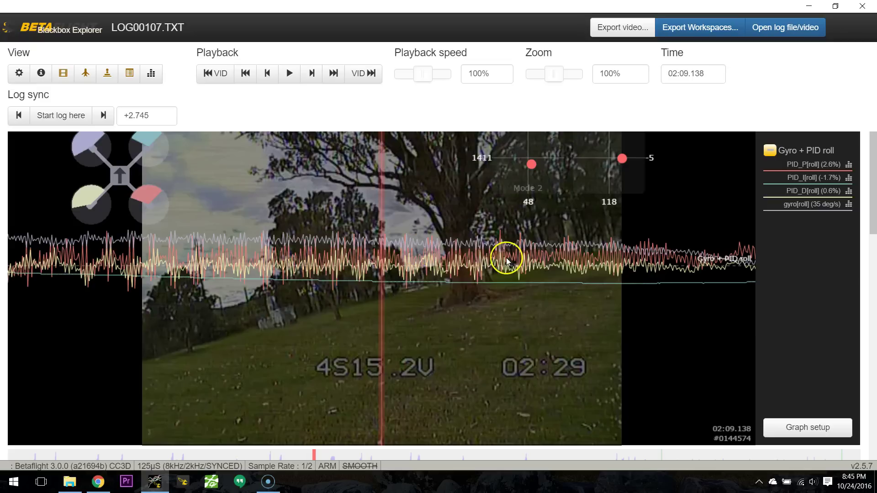
drag(505, 254, 451, 262)
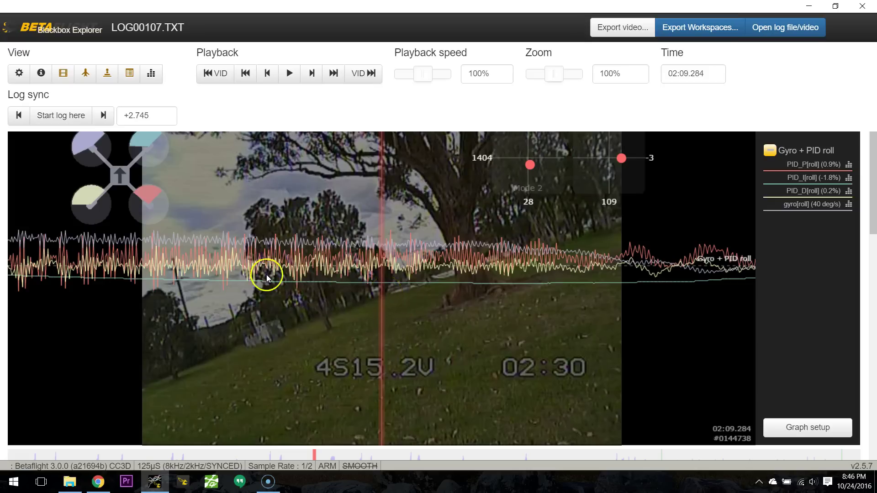
drag(266, 275, 449, 273)
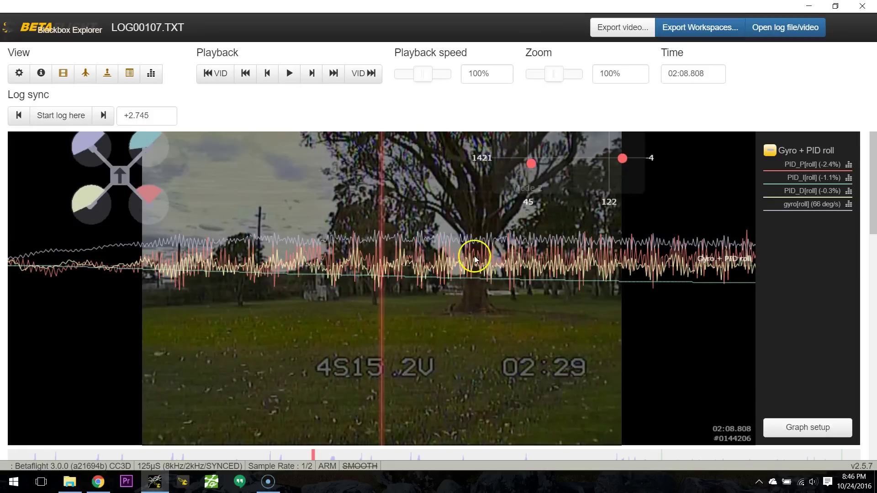
drag(474, 256, 355, 269)
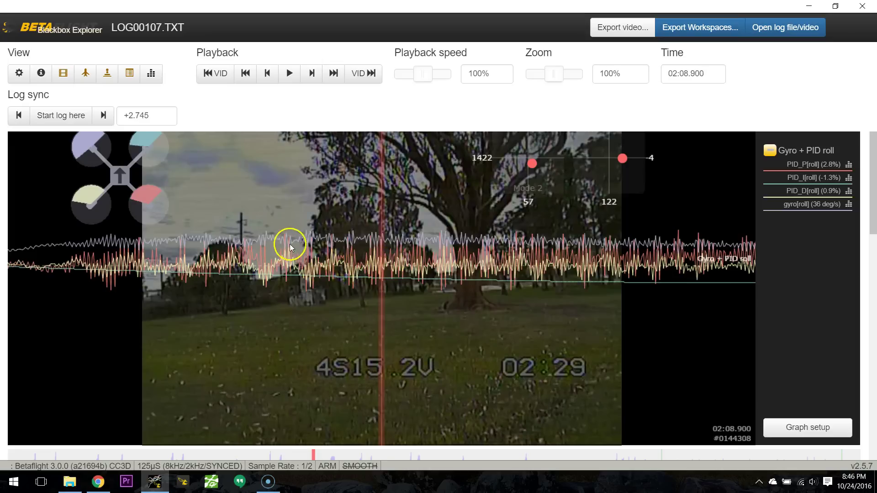
drag(441, 338, 621, 335)
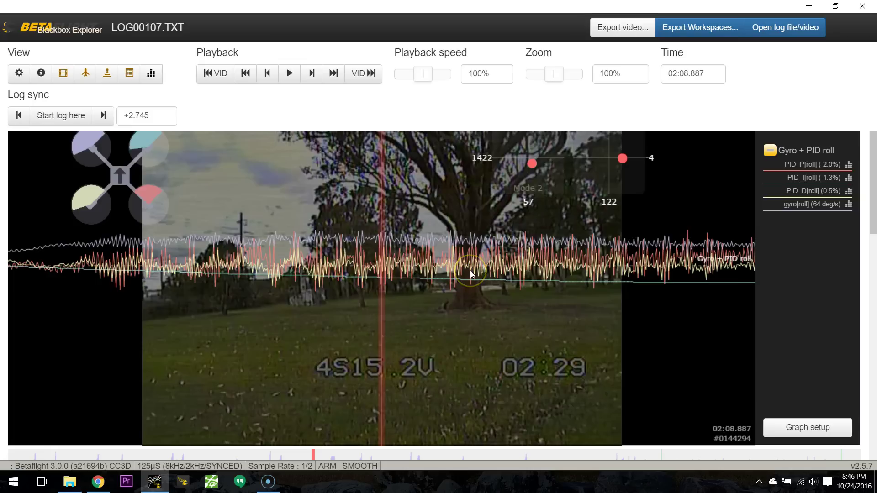
Re-enable smoothing, scrub to 02:10, then jump ahead, play, and pause
key(s)
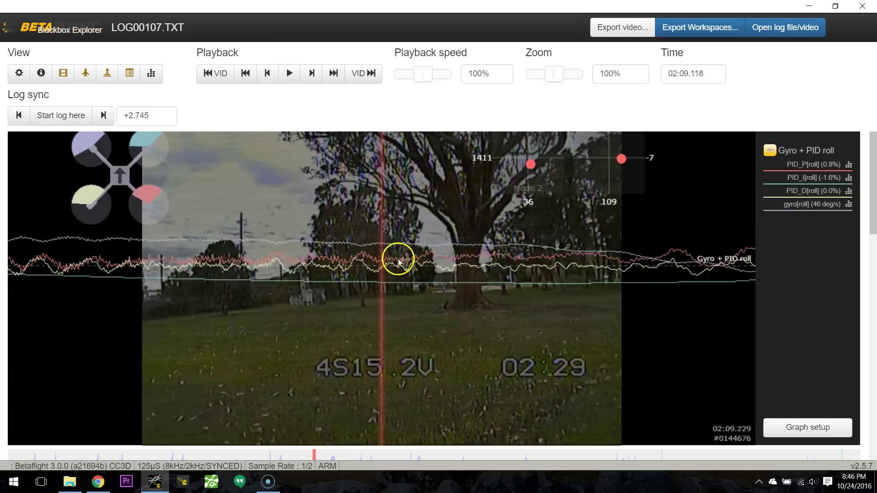
drag(387, 258, 320, 262)
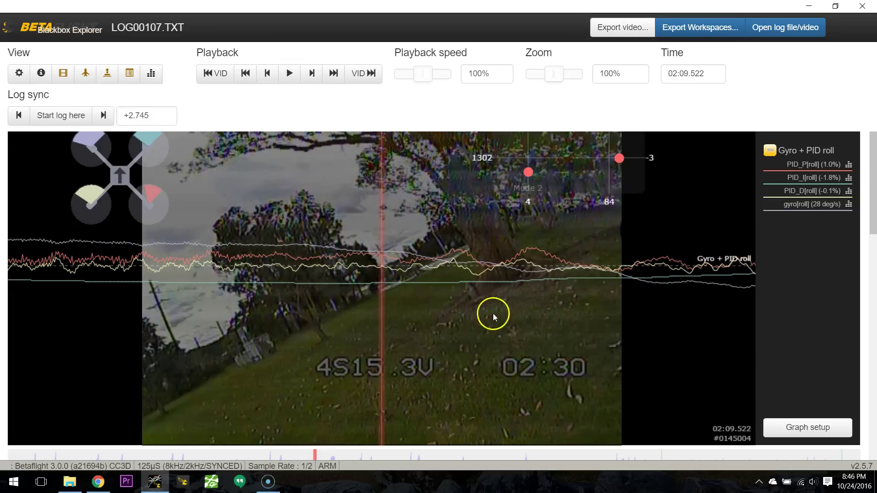
drag(492, 313, 188, 349)
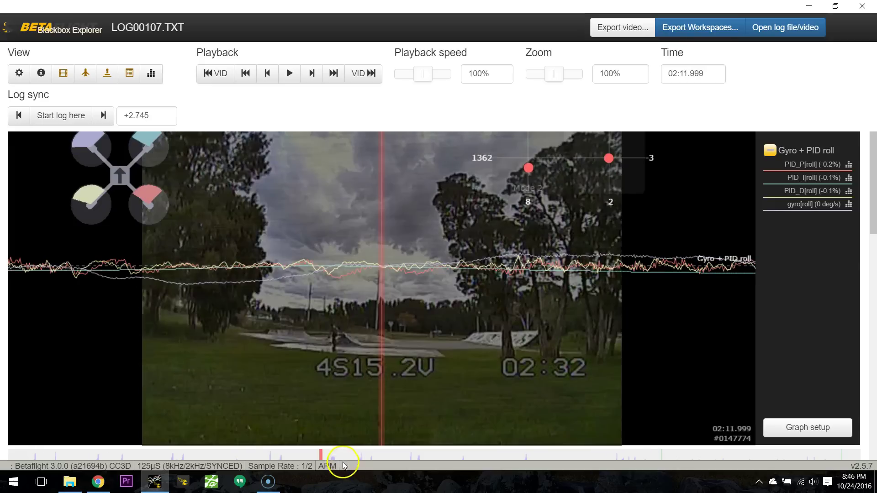
click(333, 453)
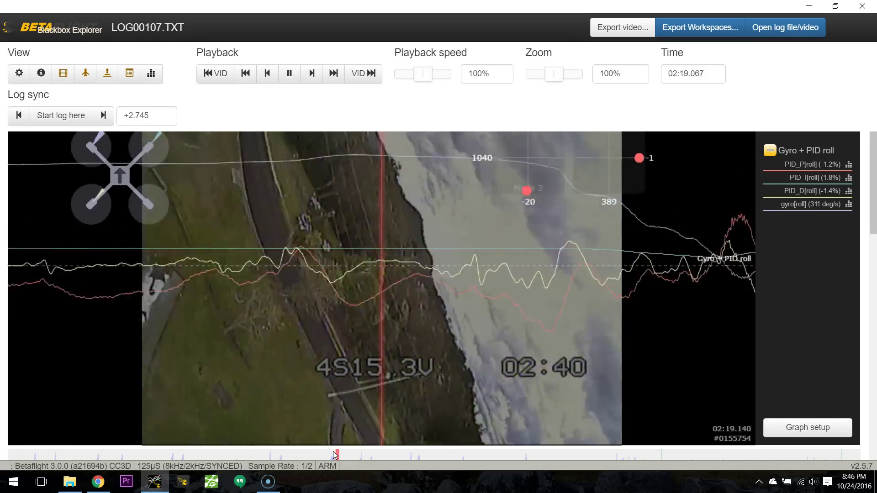
key(space)
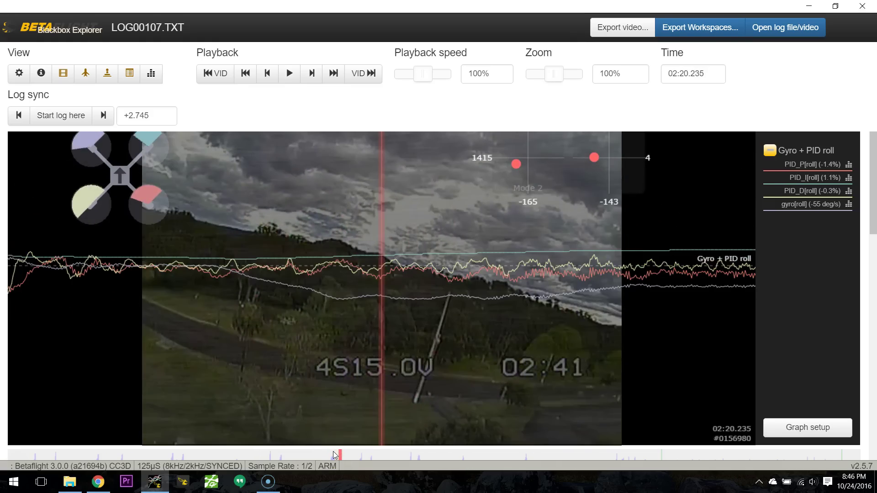
Review 02:19–02:23 with repeated play and pause, rewind to 02:20, and resume playback
drag(302, 362, 615, 330)
key(space)
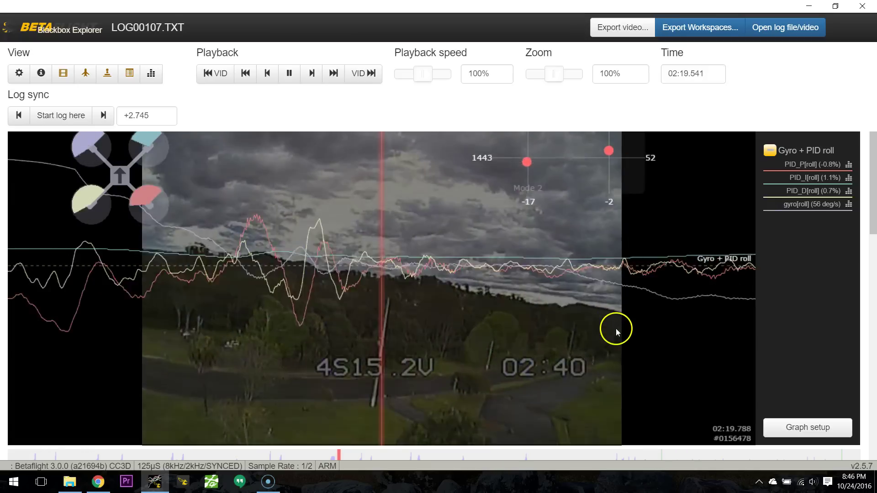
key(space)
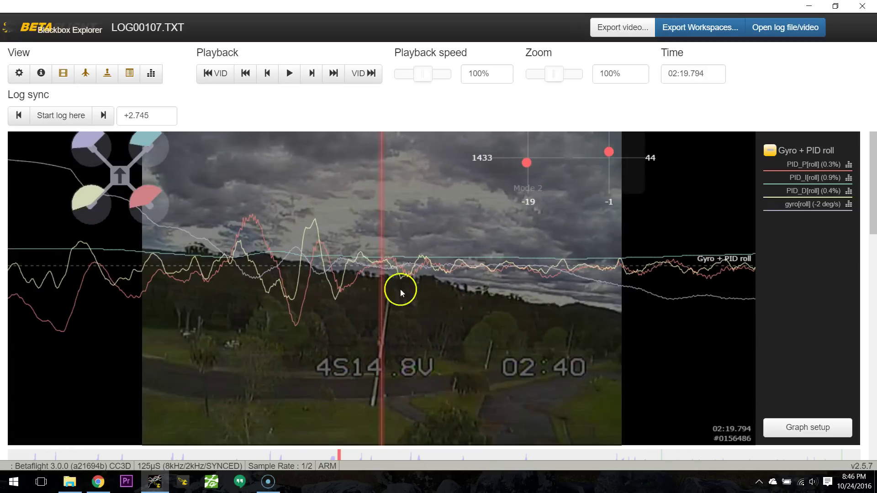
mouse_move(447, 285)
mouse_down()
mouse_move(492, 281)
mouse_move(456, 349)
mouse_up()
key(space)
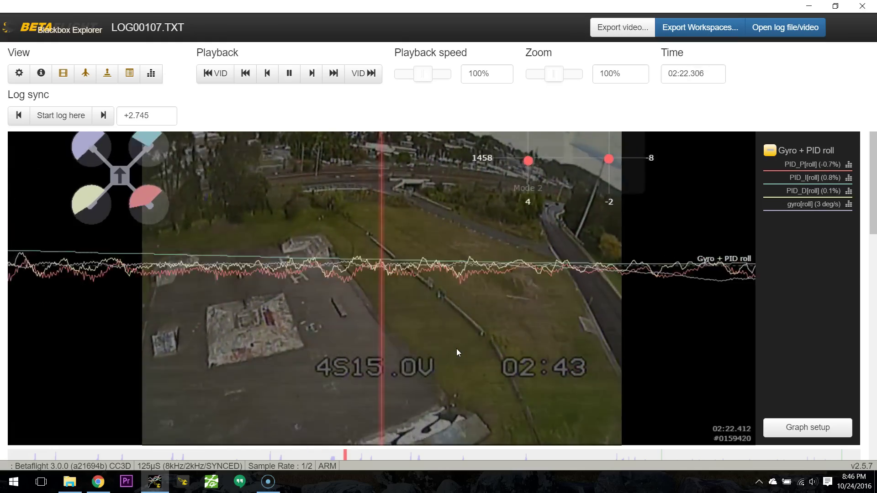
key(space)
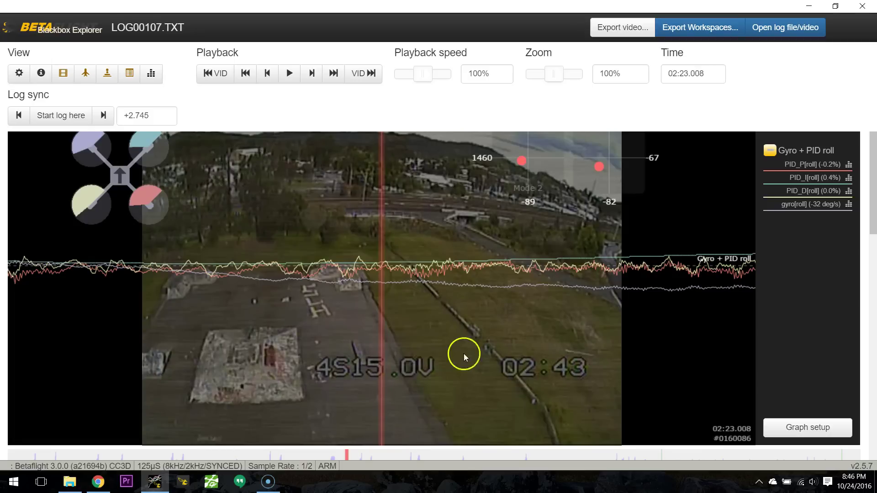
drag(315, 344, 707, 352)
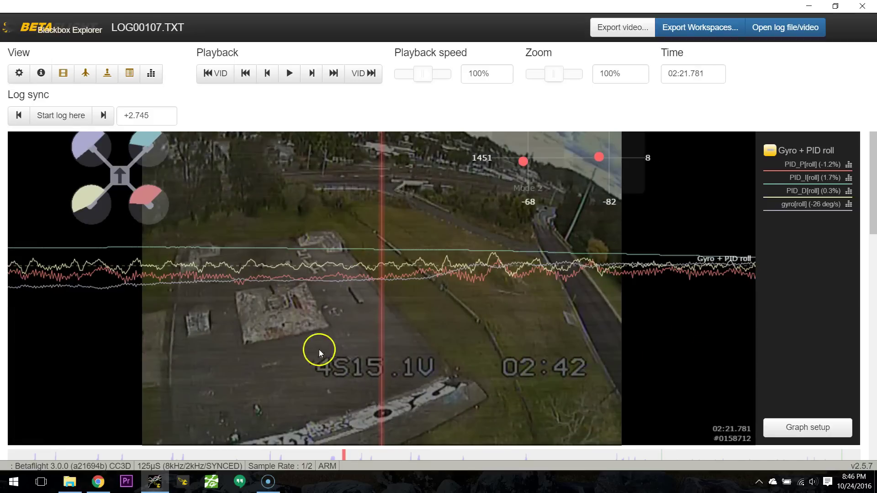
drag(353, 349, 747, 351)
key(space)
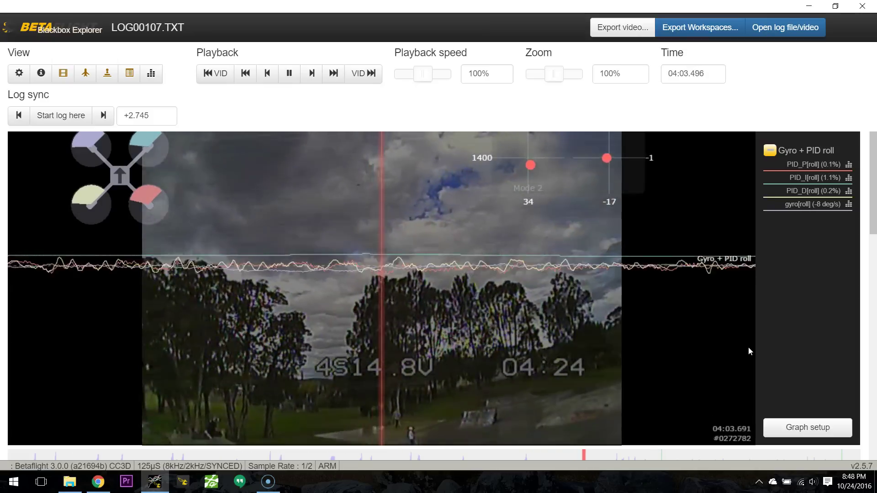
Pause the synced playback at 04:03.911
key(space)
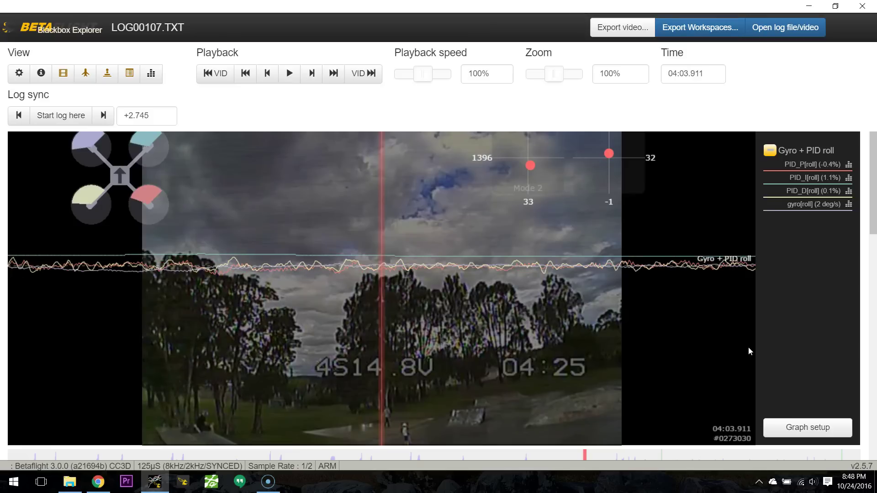